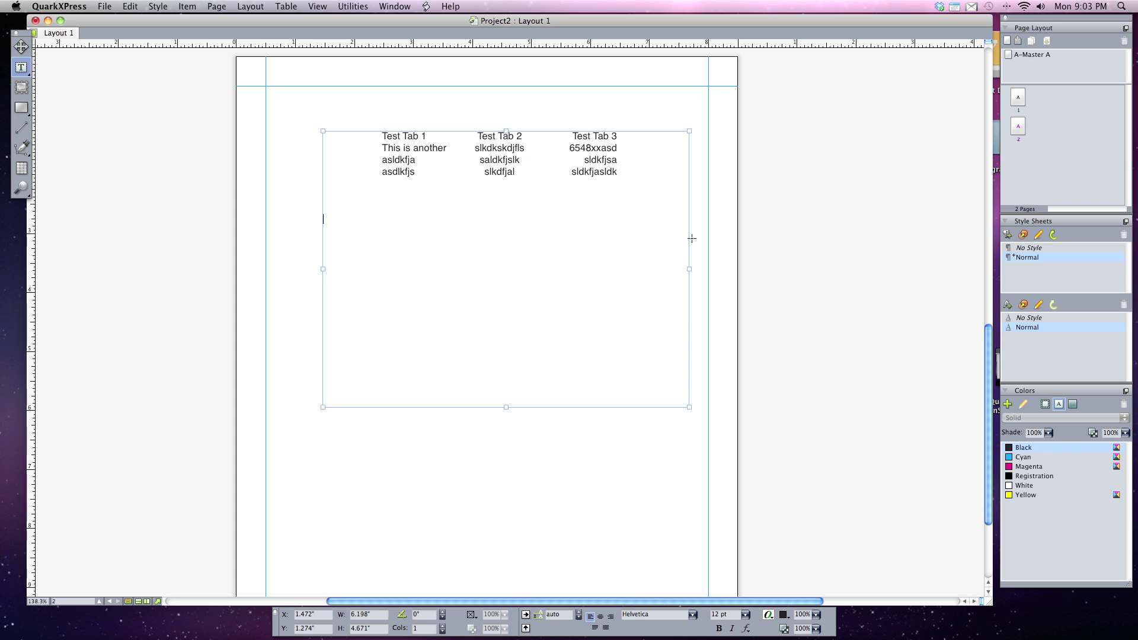
Type the four lines Introduction, Welcome, Speaker and Closing Remarks, each with a tab and performer name.
text(Introduction	Brian Regan )
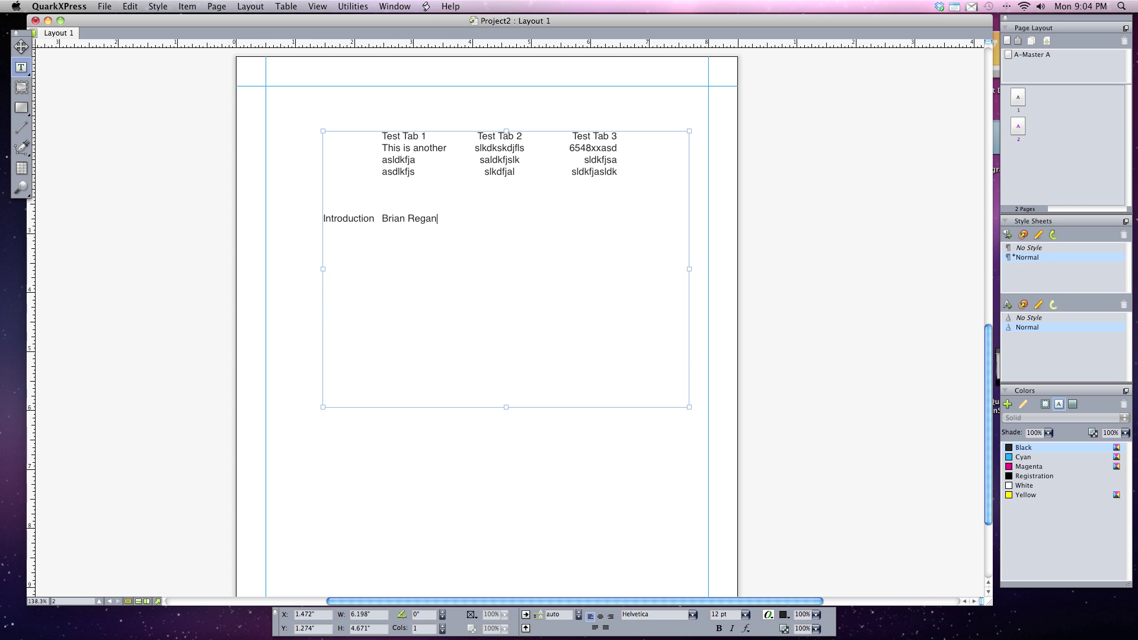
text(Welcome	Paula Poundstone)
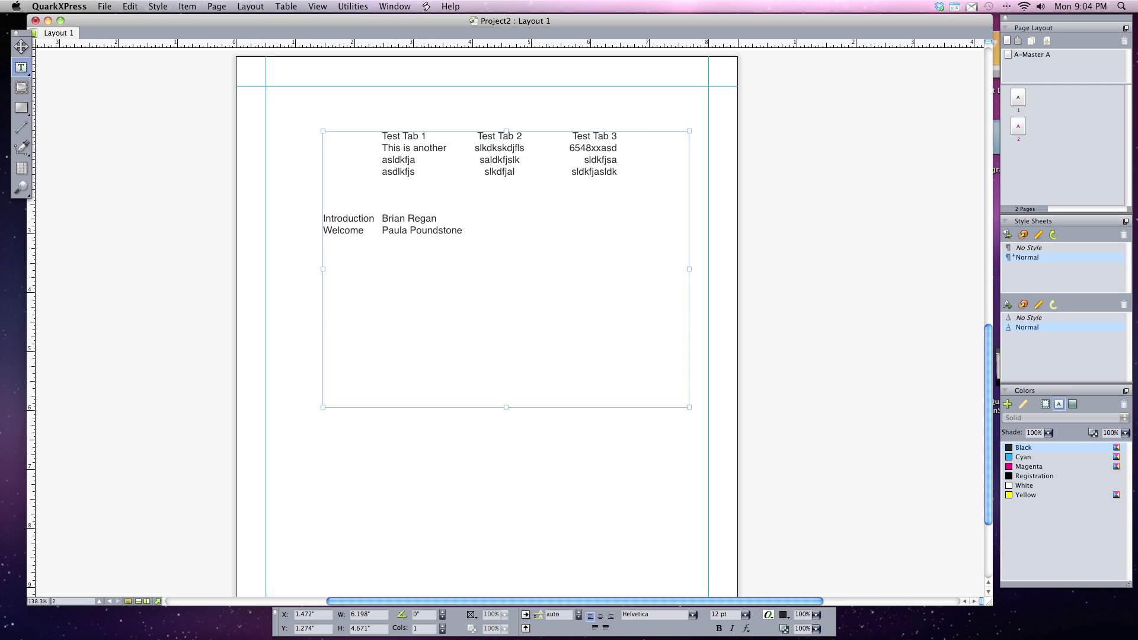
key(Return)
text(Speaker)
key(Tab)
text(Jim Gaffigan)
key(Return)
text(Closing Remarks)
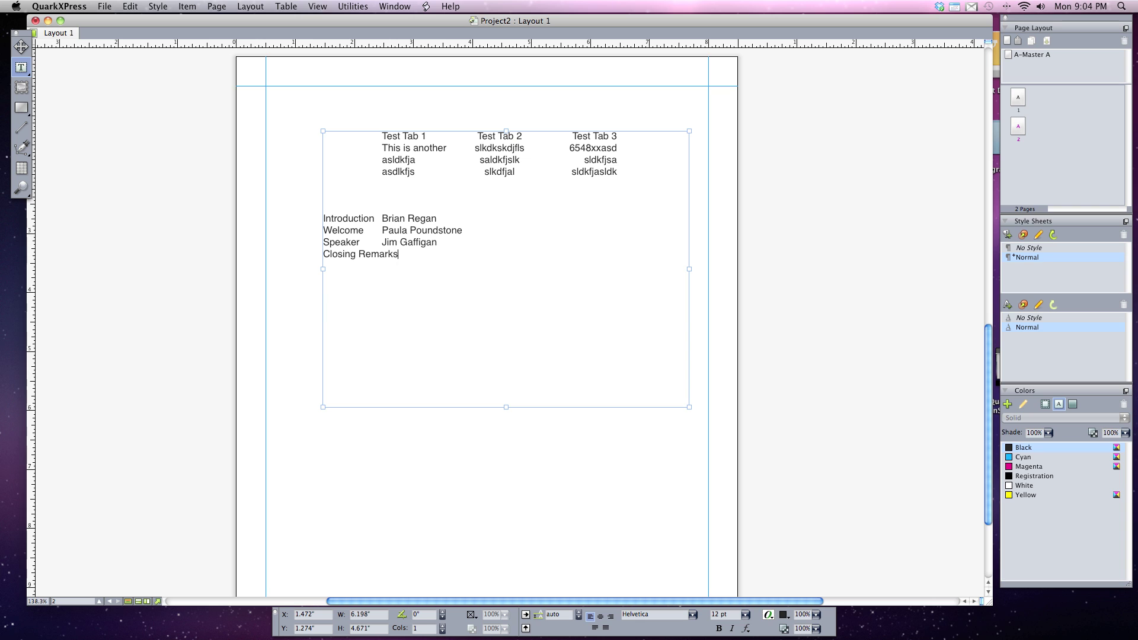
key(Tab)
text(Demetri Martin)
Select the four program lines and open their Tabs settings from the Style menu.
drag(535, 258, 308, 217)
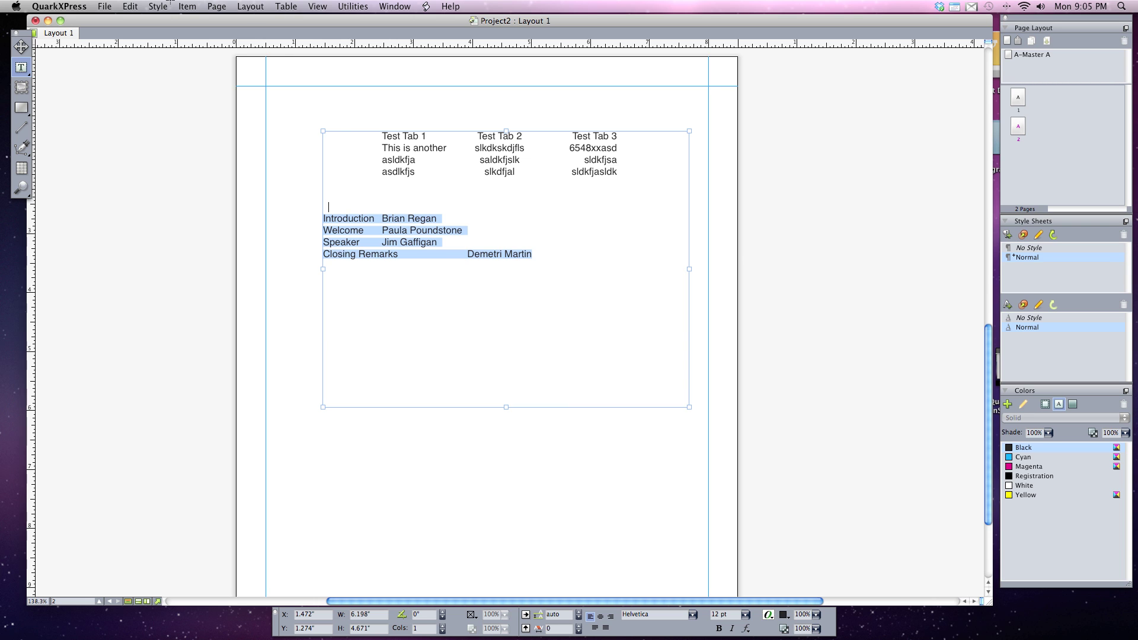
click(158, 6)
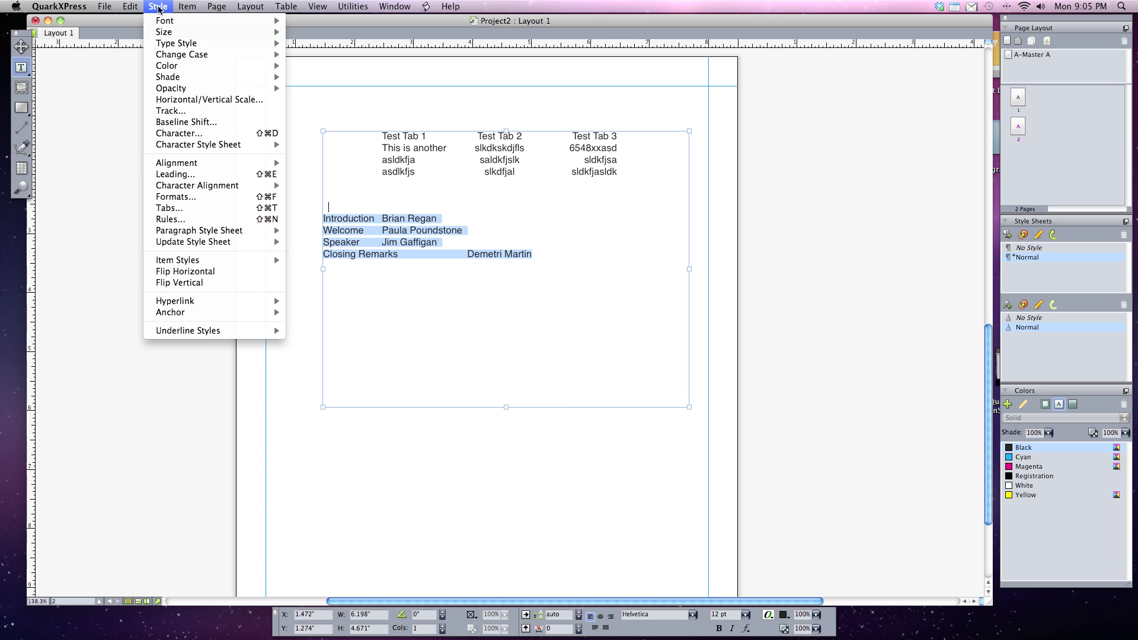
click(205, 212)
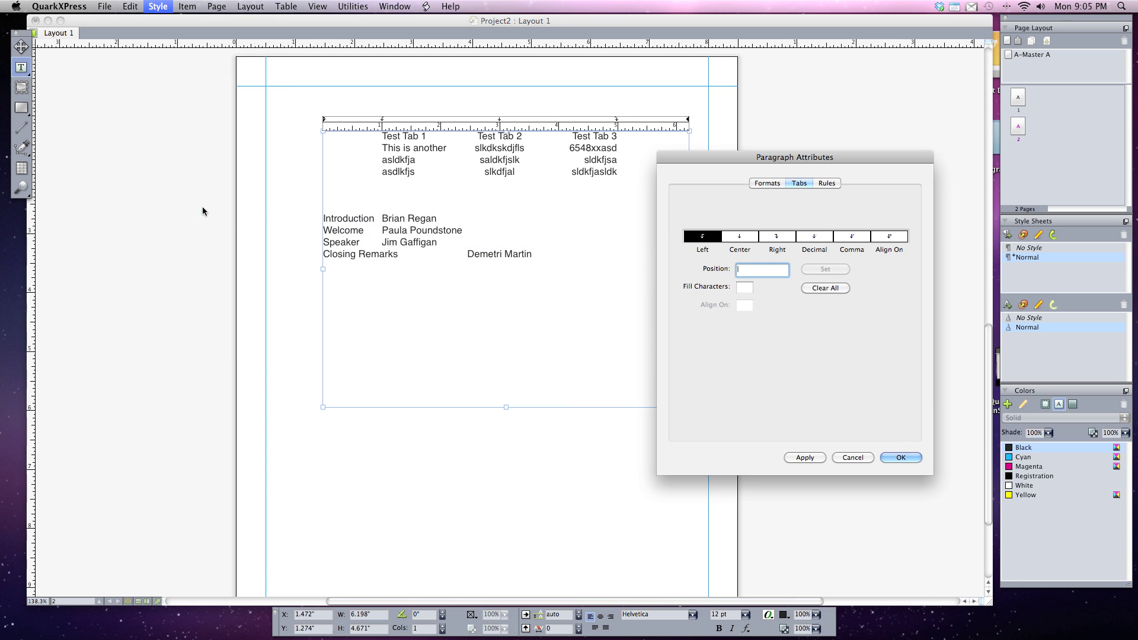
mouse_move(669, 154)
mouse_down()
mouse_move(648, 162)
mouse_move(669, 162)
mouse_up()
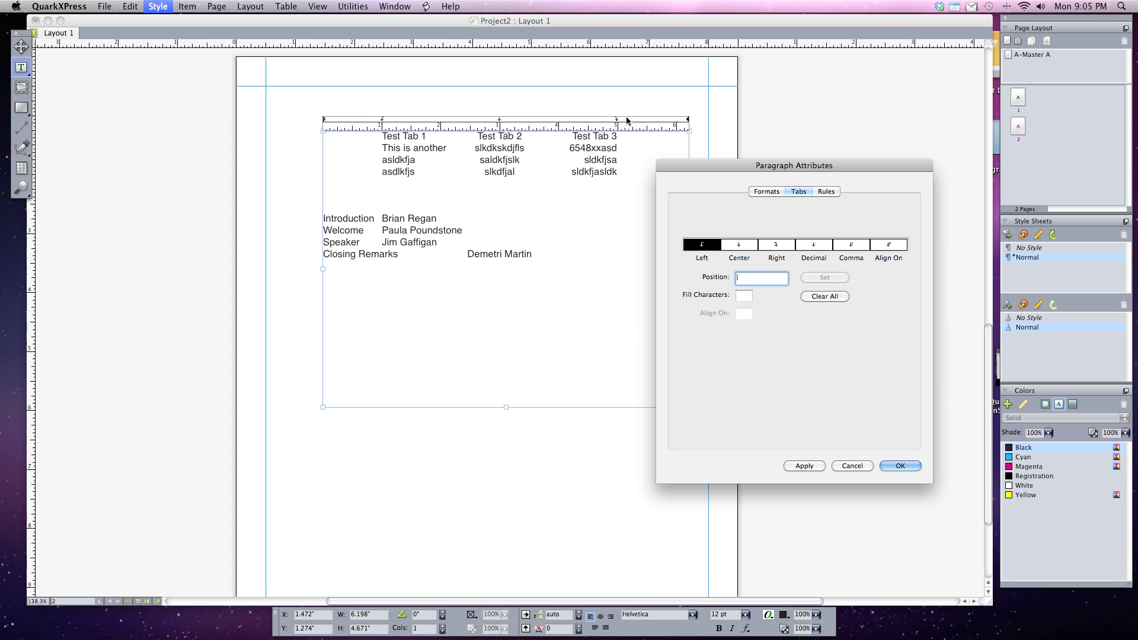
drag(681, 166, 686, 173)
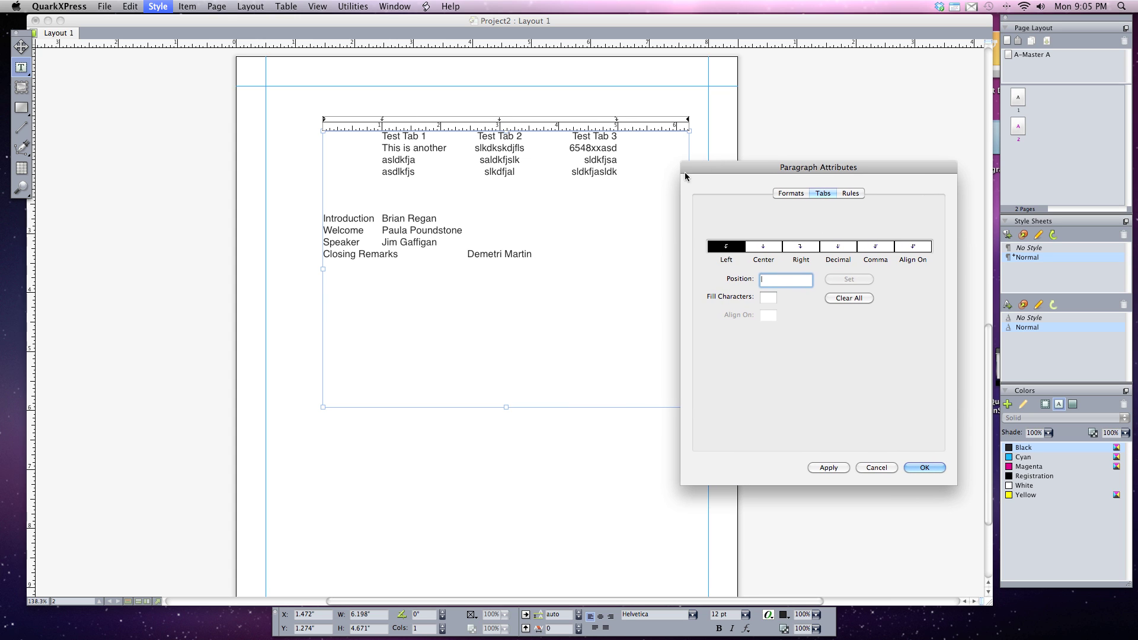
Clear all existing tab stops and choose Right as the tab alignment.
drag(381, 121, 376, 101)
click(849, 299)
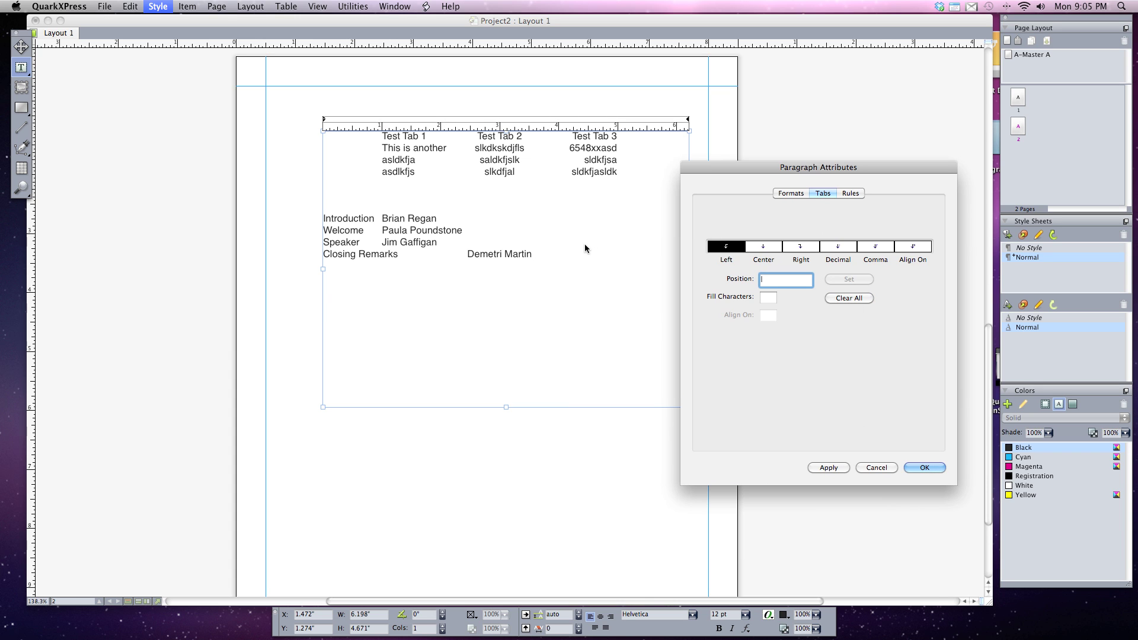
drag(695, 163, 713, 161)
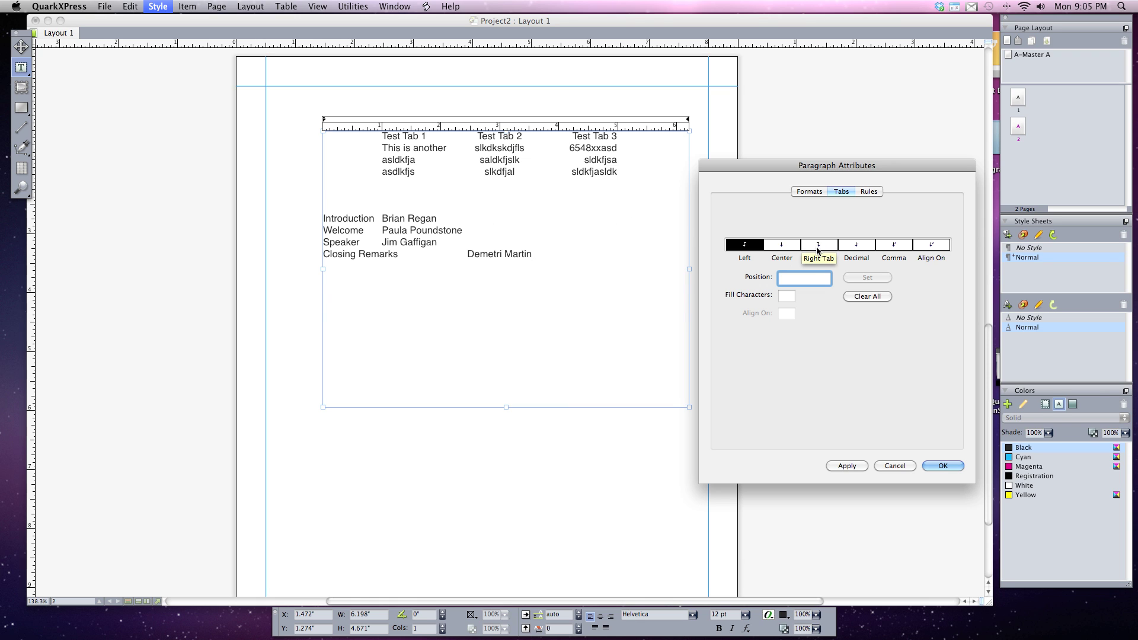
click(817, 252)
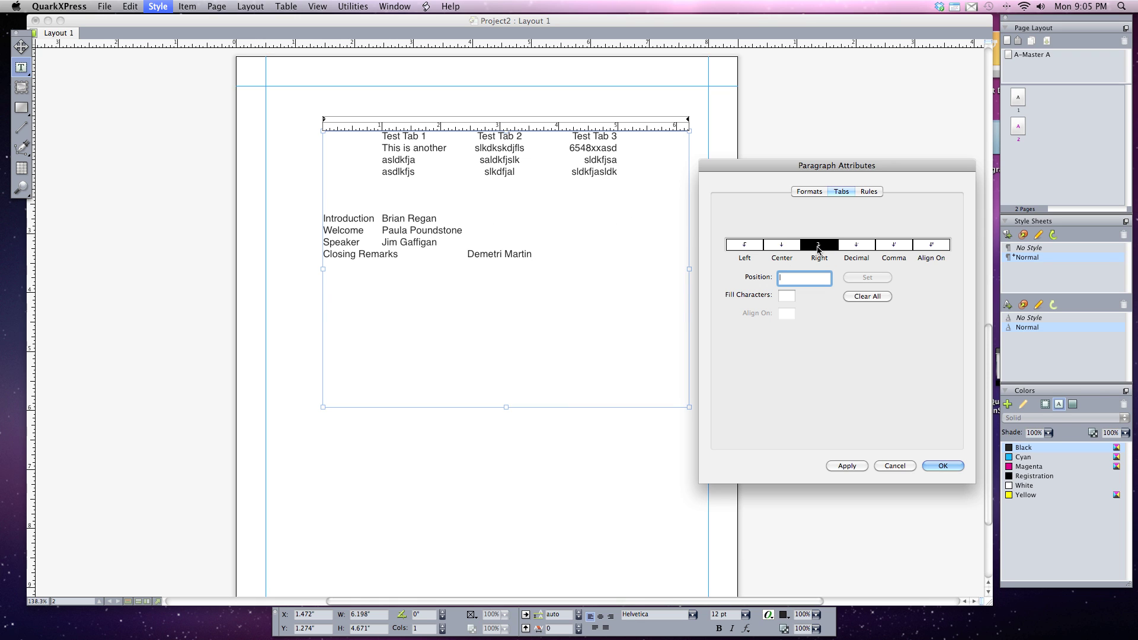
Place and apply a right tab stop near 6", then adjust it to 5.987".
click(677, 122)
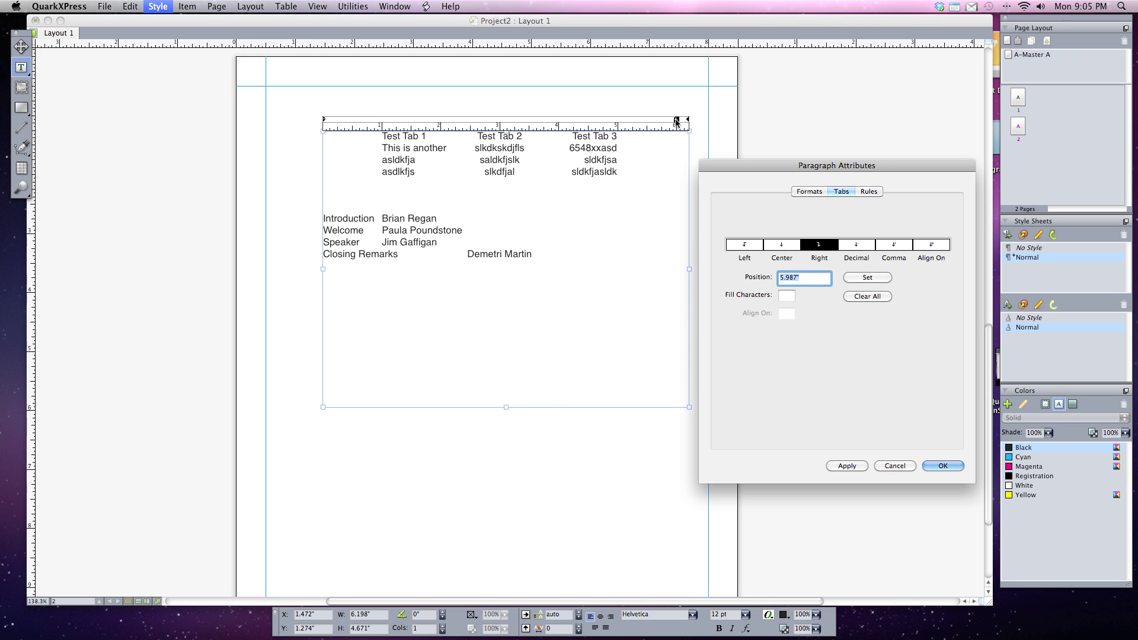
click(848, 466)
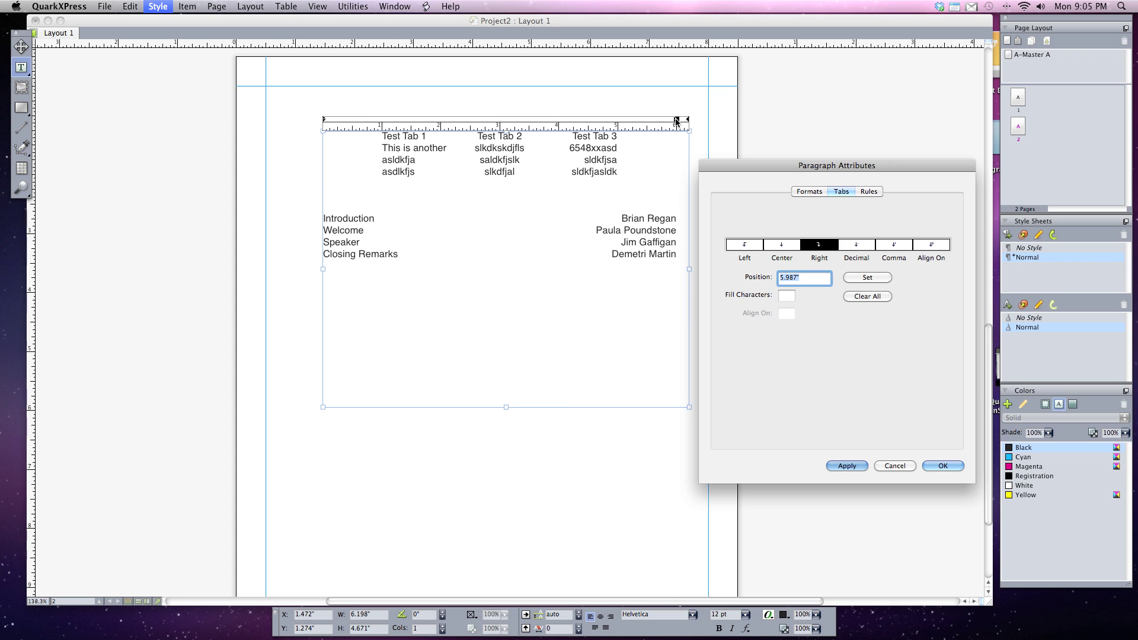
drag(676, 122, 636, 123)
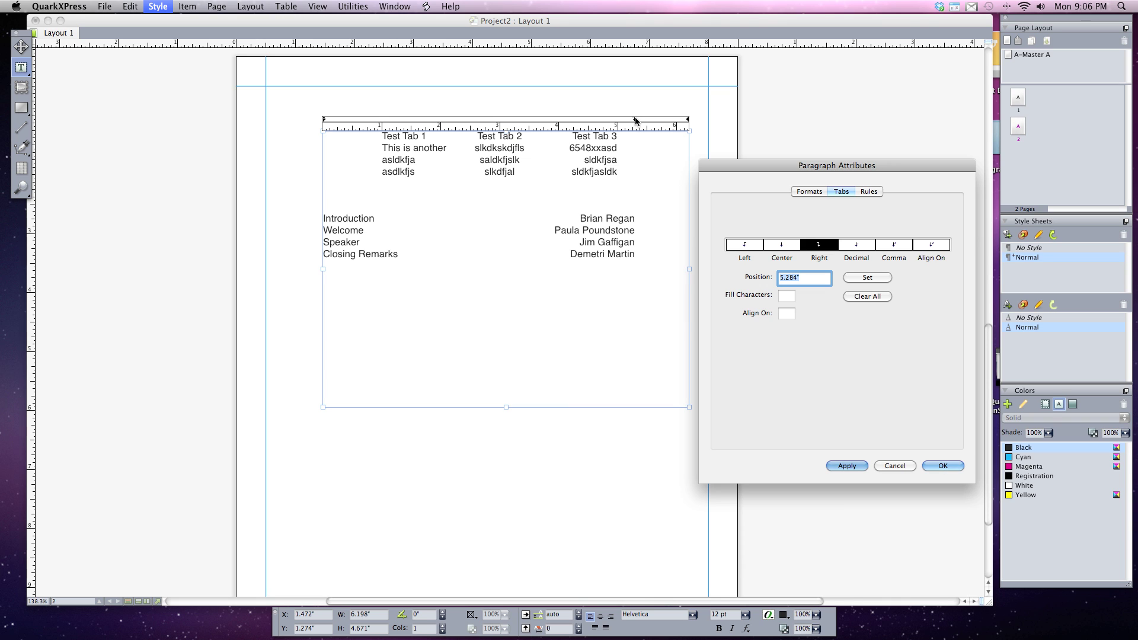
drag(634, 118, 676, 120)
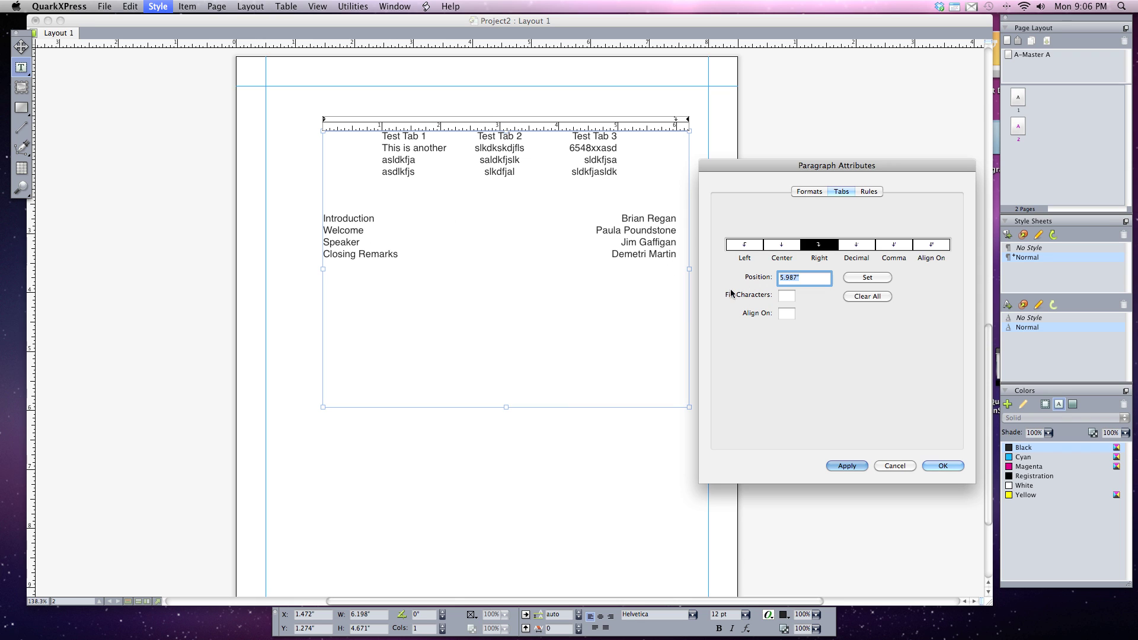
Set the tab's fill character to a period for dotted leaders, after trying 9 and a dash.
click(783, 296)
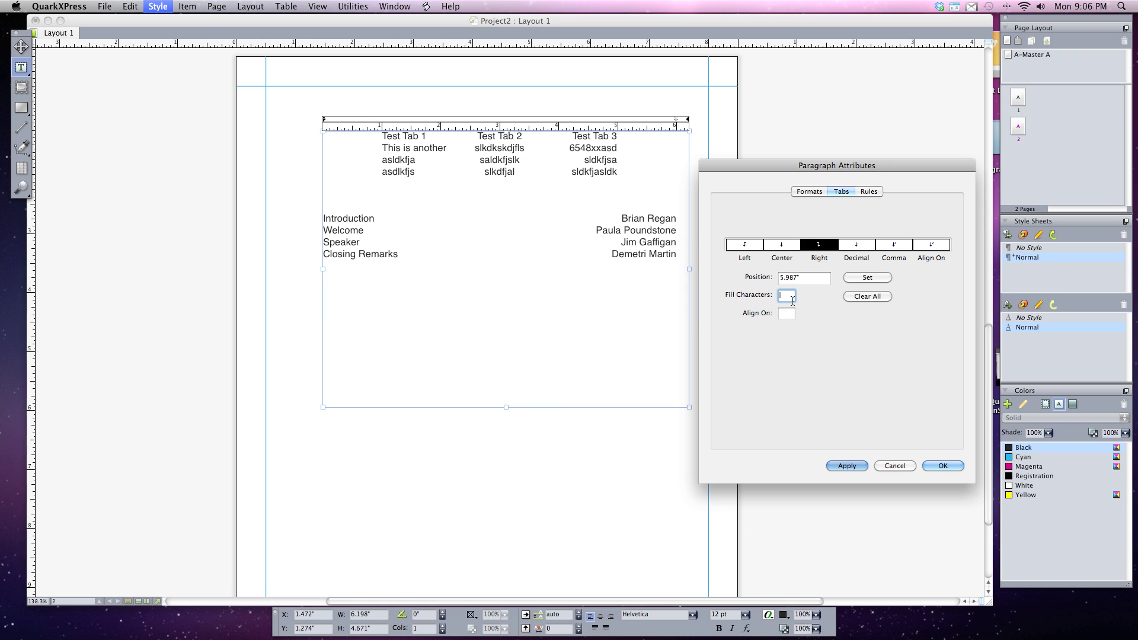
text(.)
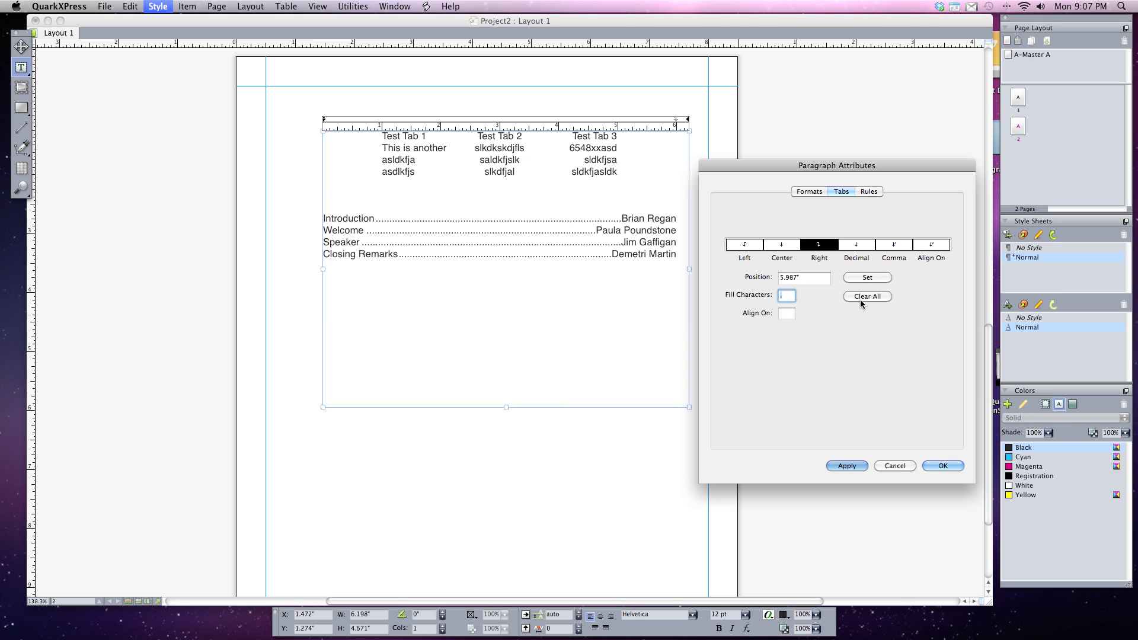
text(9)
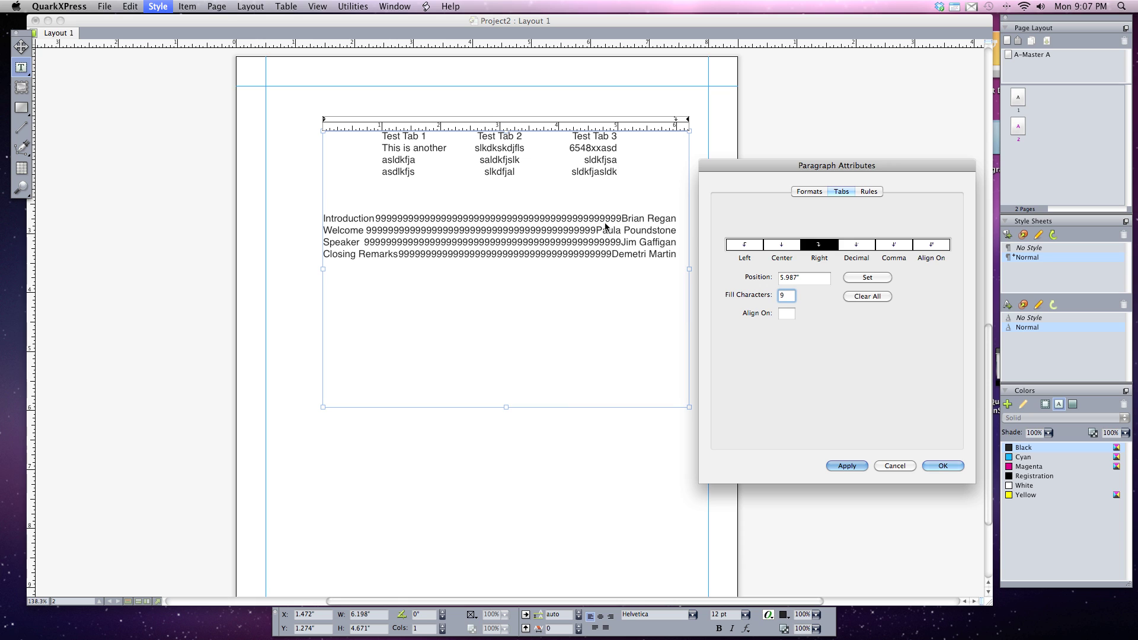
key(BackSpace)
text(-)
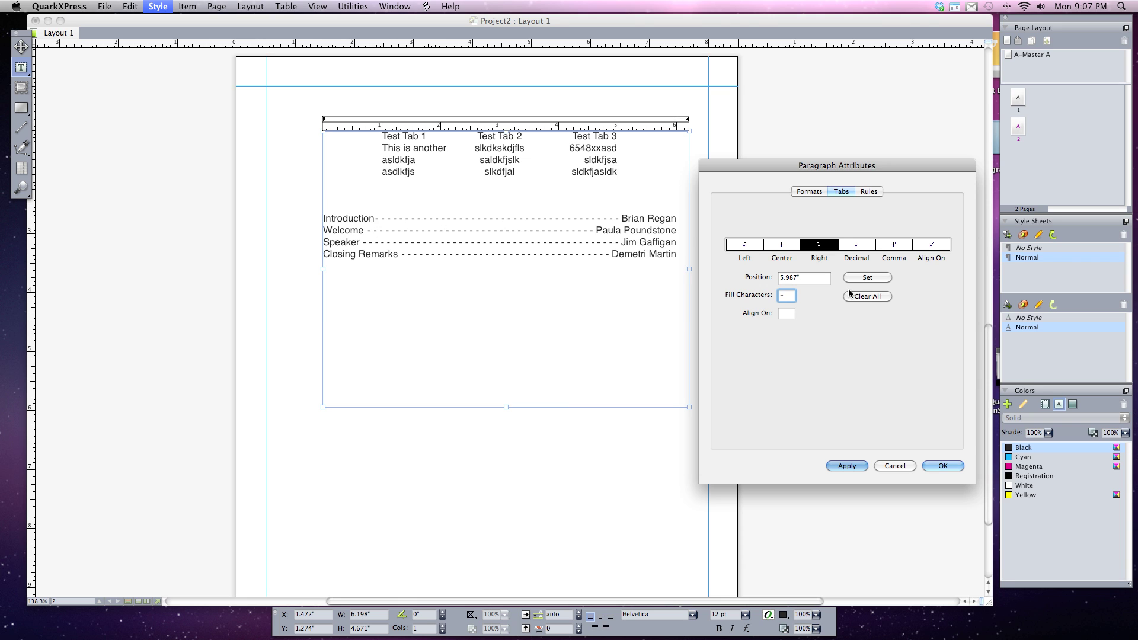
key(BackSpace)
Confirm the tab settings, then add Act 1 and Act 2 lines with tabbed placeholder text.
click(943, 467)
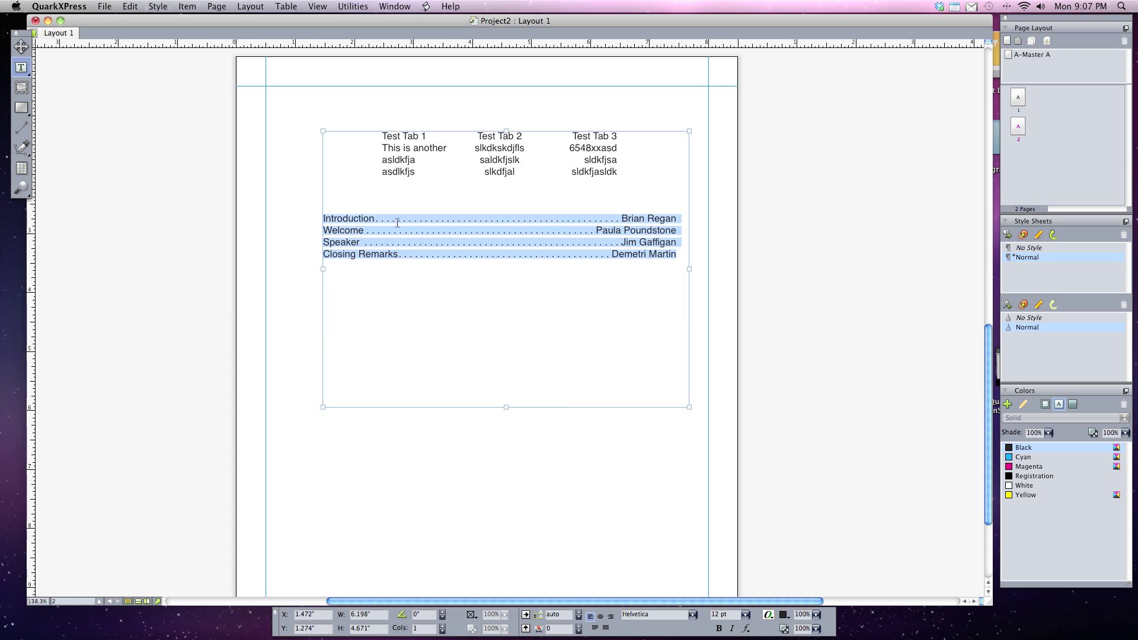
click(679, 256)
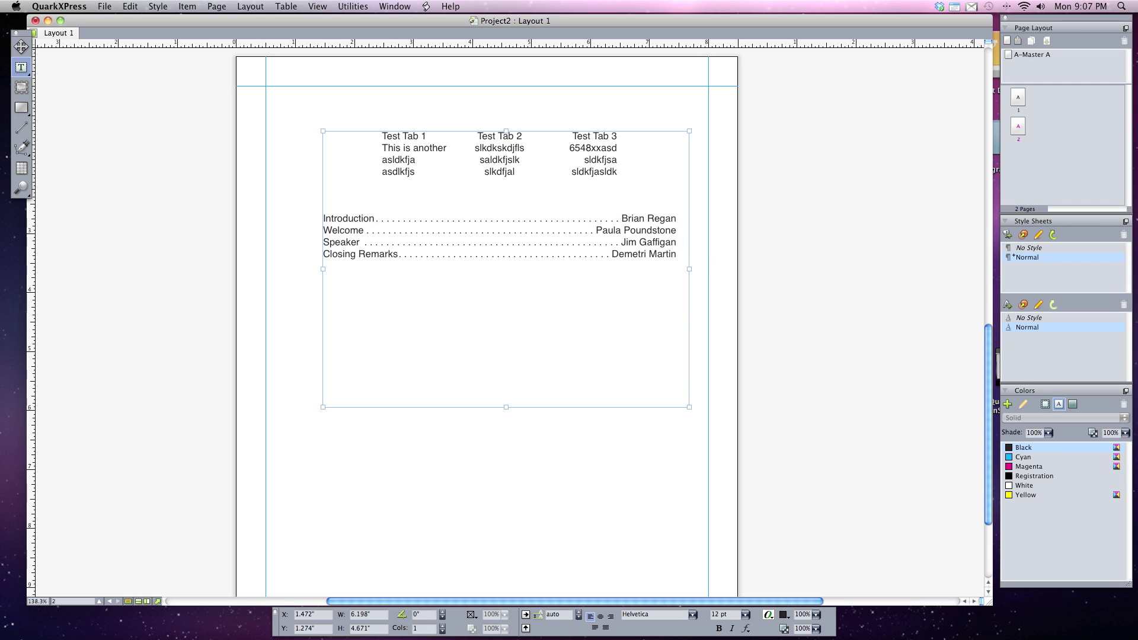
text(Act 1)
key(Tab)
text(sldkfjasldksksksklkdjflskjlkjsdf)
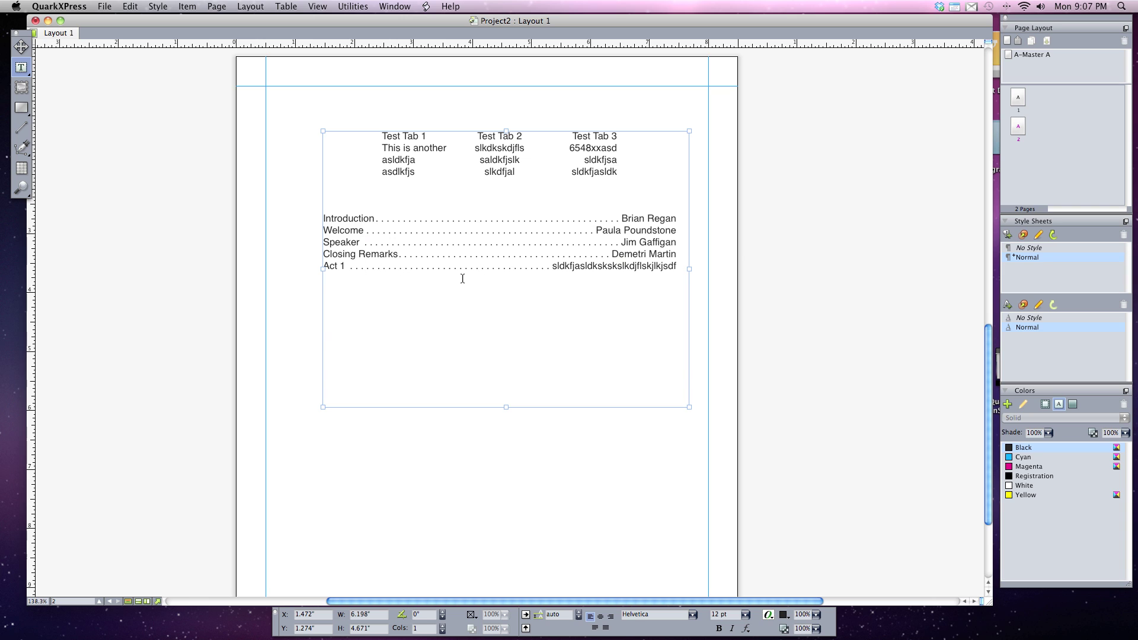
key(Return)
text(Act 2	s;ldkfoijsldkj)
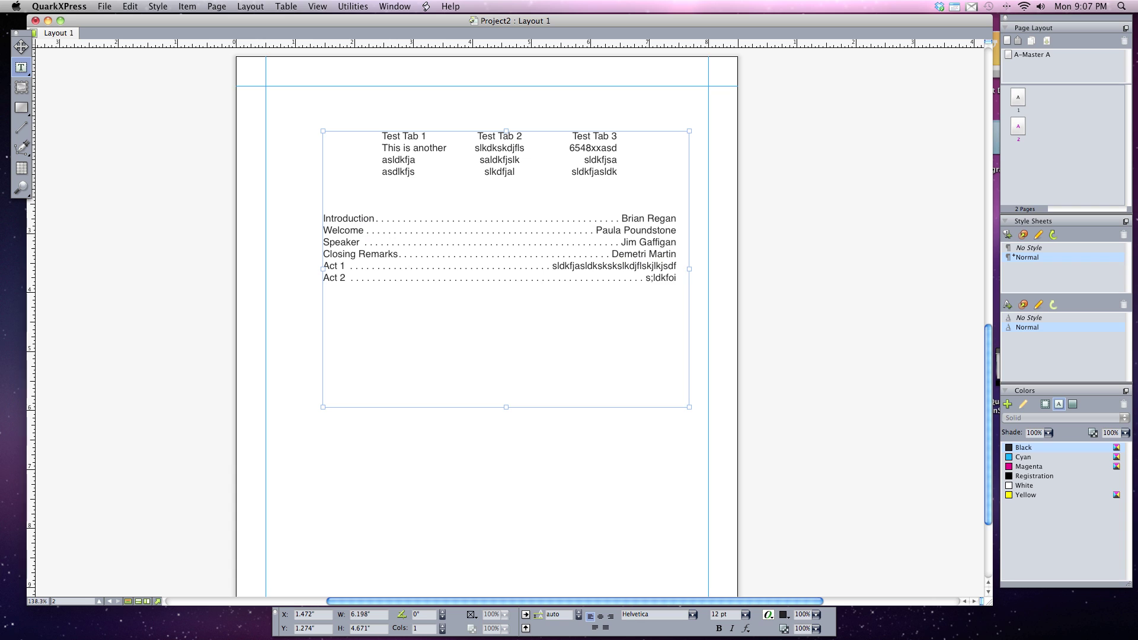